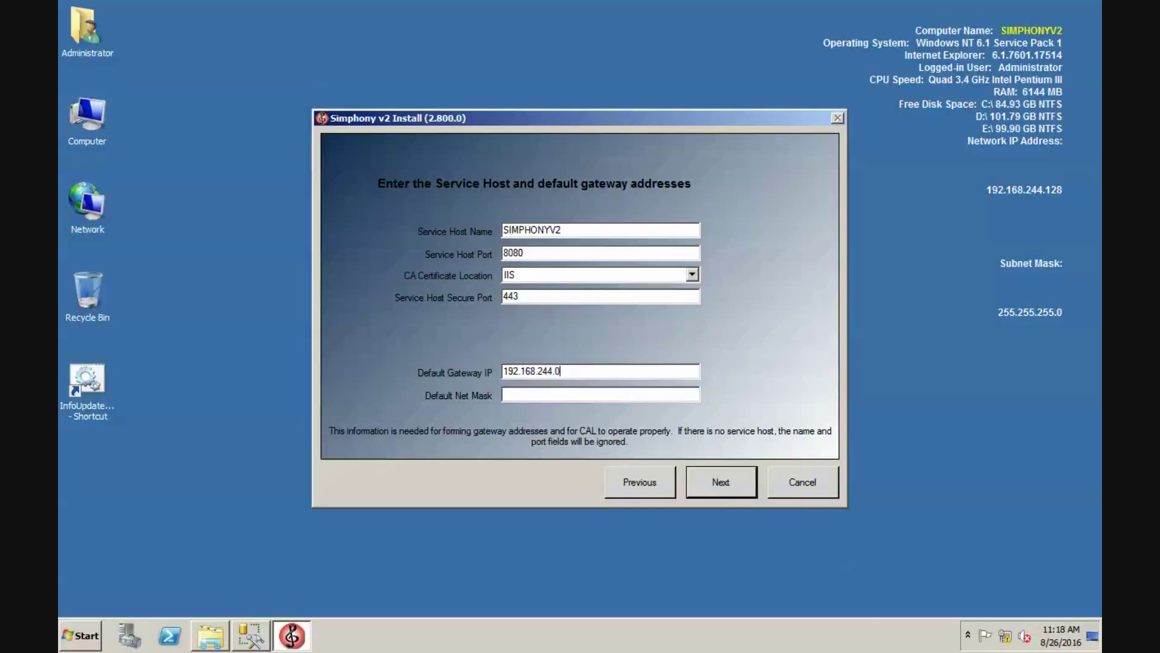
# - Enter 255.255.255.0 as the default net mask alongside gateway 192.168.244.1 and continue
pyautogui.press('Tab')
pyautogui.write('255.255.255.0')
pyautogui.click(706, 484)
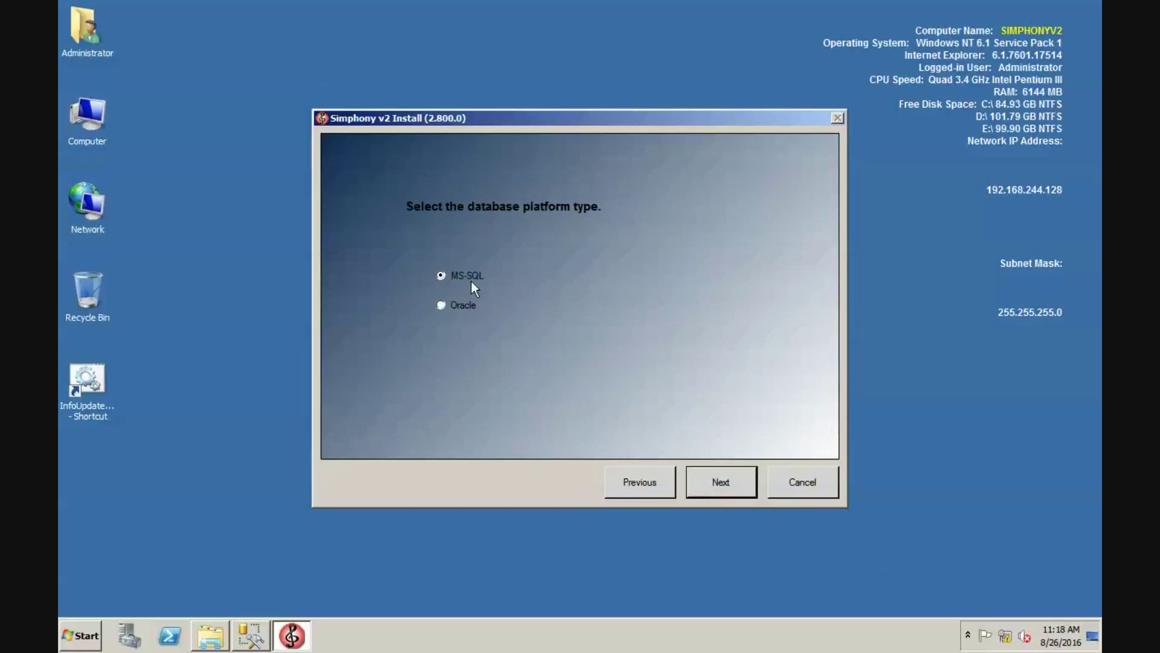
# - Keep MS-SQL and change the install location from drive E to D:\MICROS
pyautogui.click(735, 479)
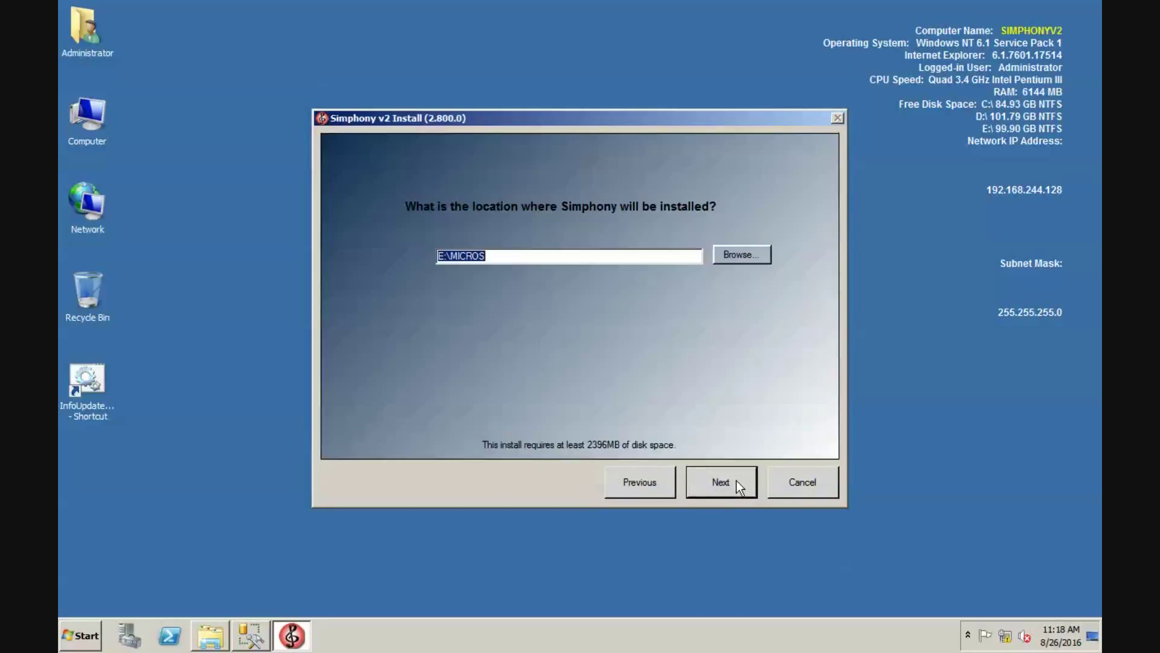
pyautogui.press('Home')
pyautogui.press('Delete')
pyautogui.write('D')
pyautogui.click(717, 479)
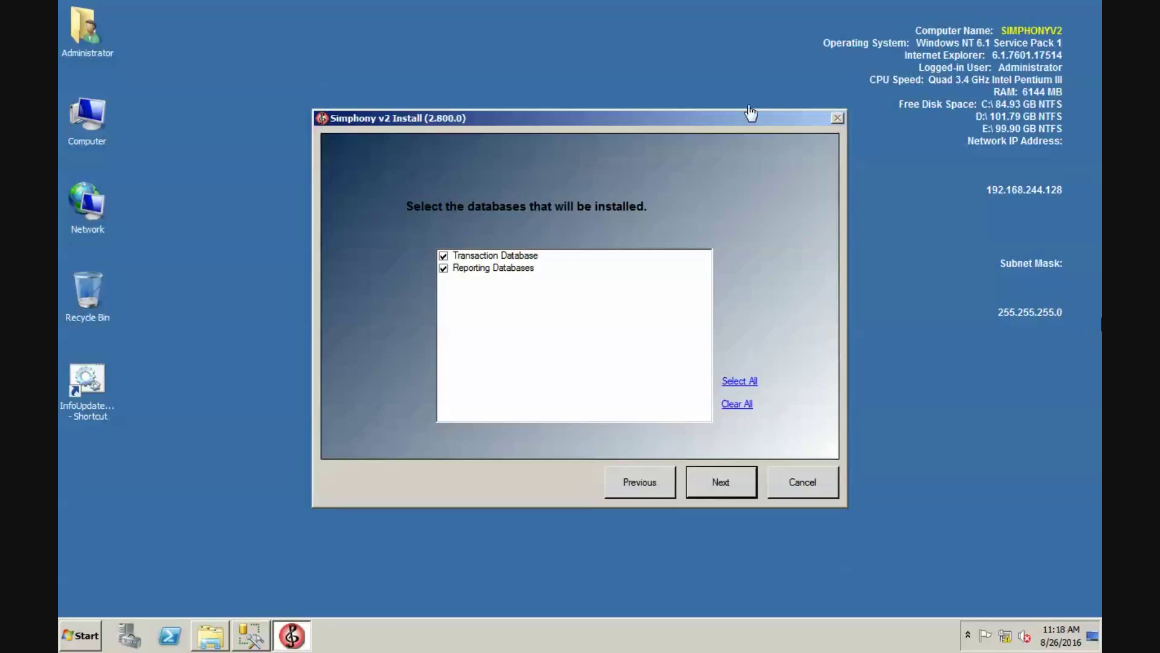
# - Keep both databases and choose a Blank Database rather than the Sample Database
pyautogui.click(712, 476)
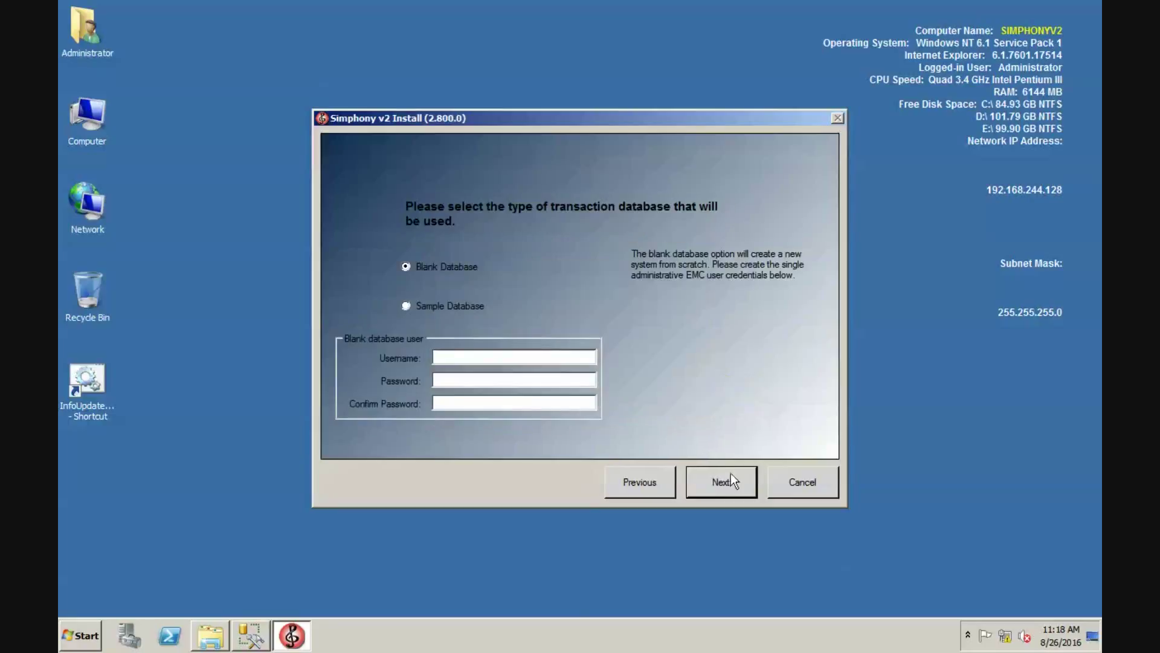
pyautogui.click(447, 310)
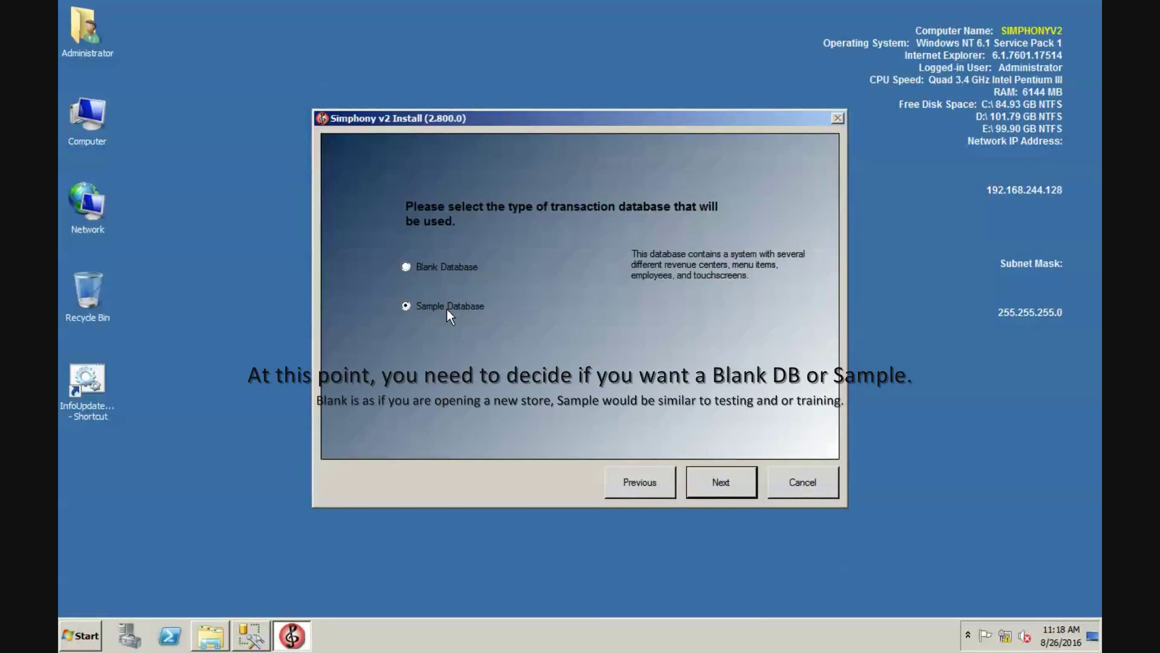
pyautogui.click(461, 270)
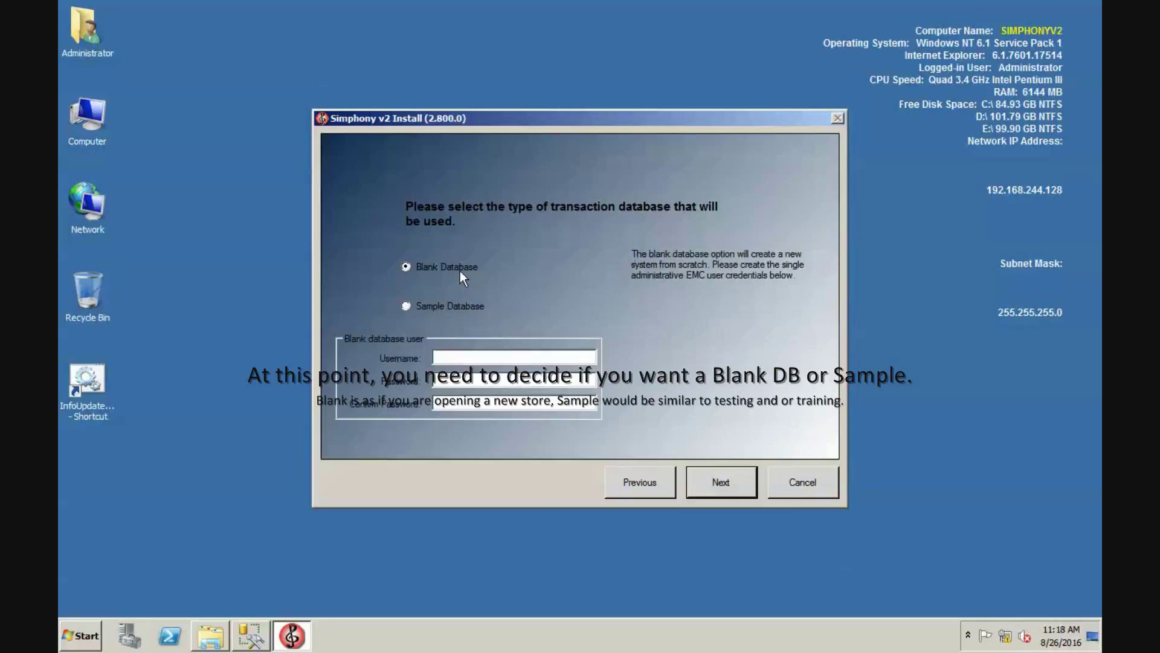
pyautogui.click(455, 307)
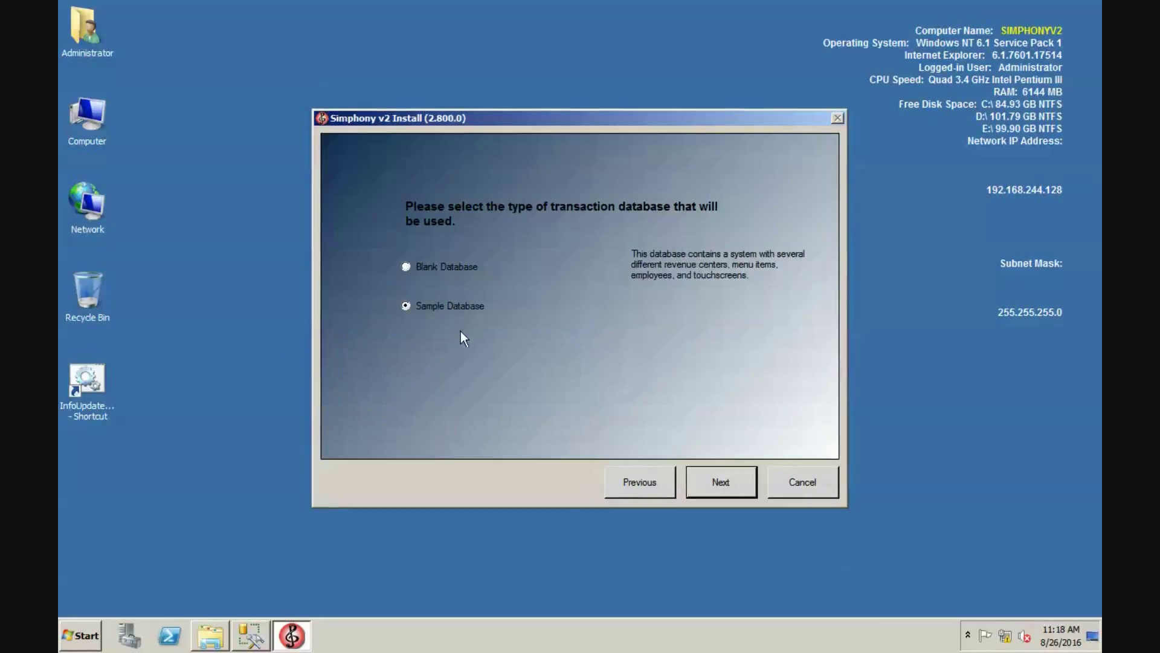
pyautogui.click(451, 266)
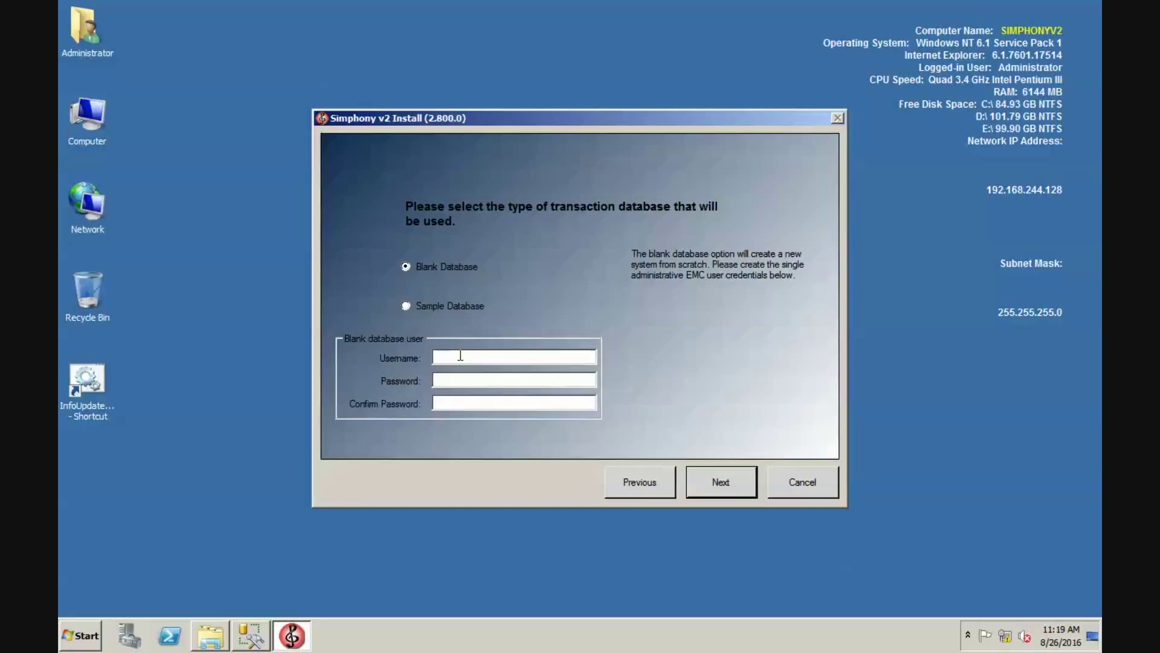
# - Enter the blank database's administrative username, password and confirmation, then continue
pyautogui.click(460, 355)
pyautogui.write('homer')
pyautogui.press('Tab')
pyautogui.write('Password1!123')
pyautogui.press('Tab')
pyautogui.write('Password1!123')
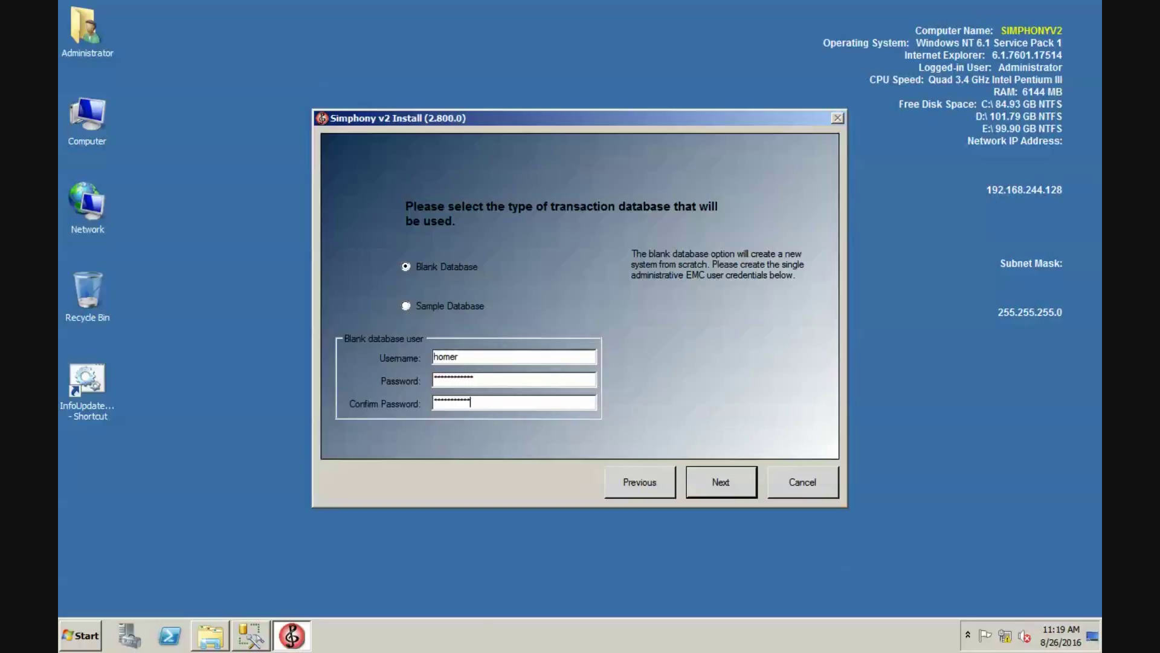
pyautogui.click(695, 487)
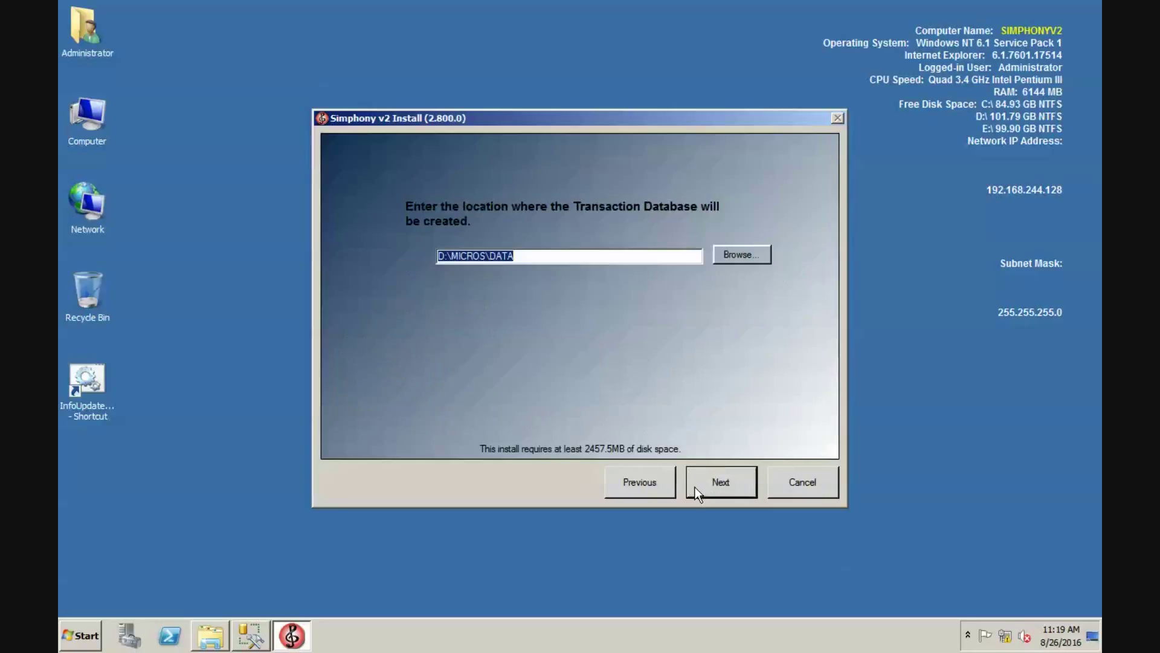
# - Place the transaction database at E:\MICROS\DATA instead of drive D
pyautogui.press('Home')
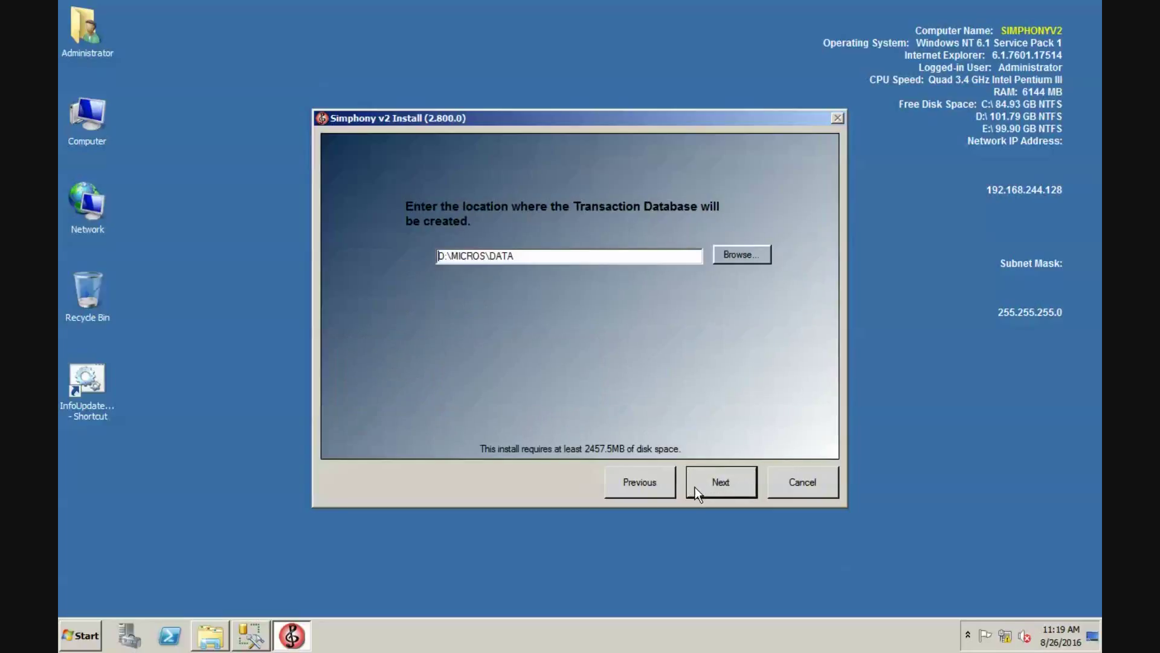
pyautogui.press('Delete')
pyautogui.write('E')
pyautogui.click(748, 488)
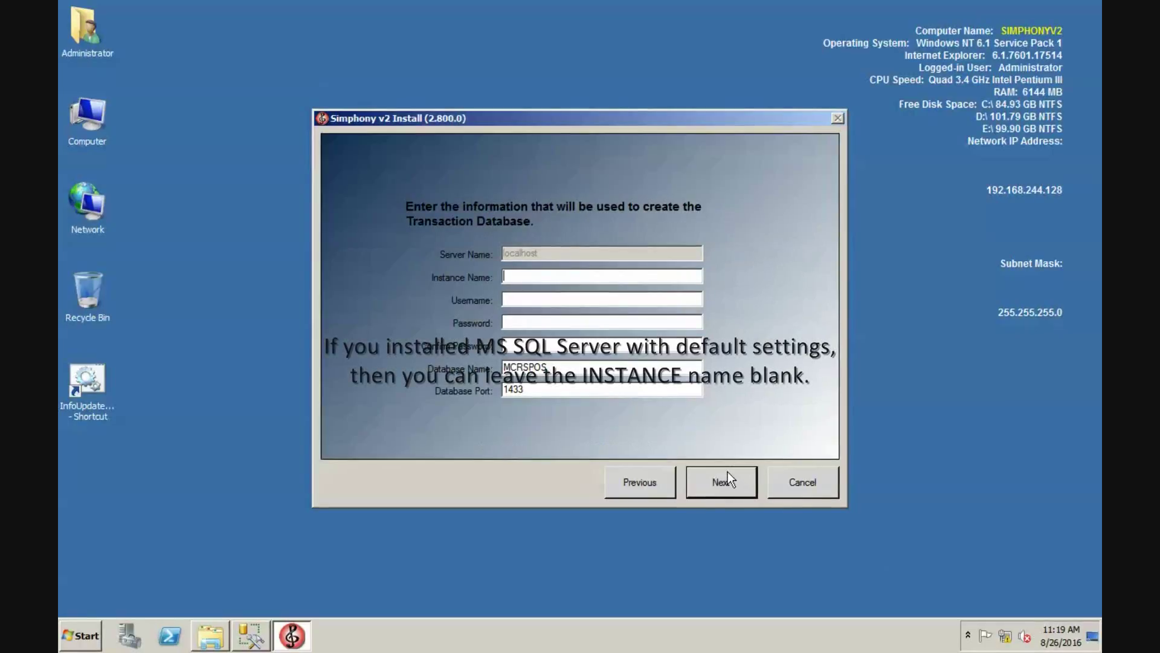
# - Give the MCRSPOS transaction database a username, password and confirmed password
pyautogui.press('Tab')
pyautogui.write('Compain')
pyautogui.press('BackSpace')
pyautogui.press('BackSpace')
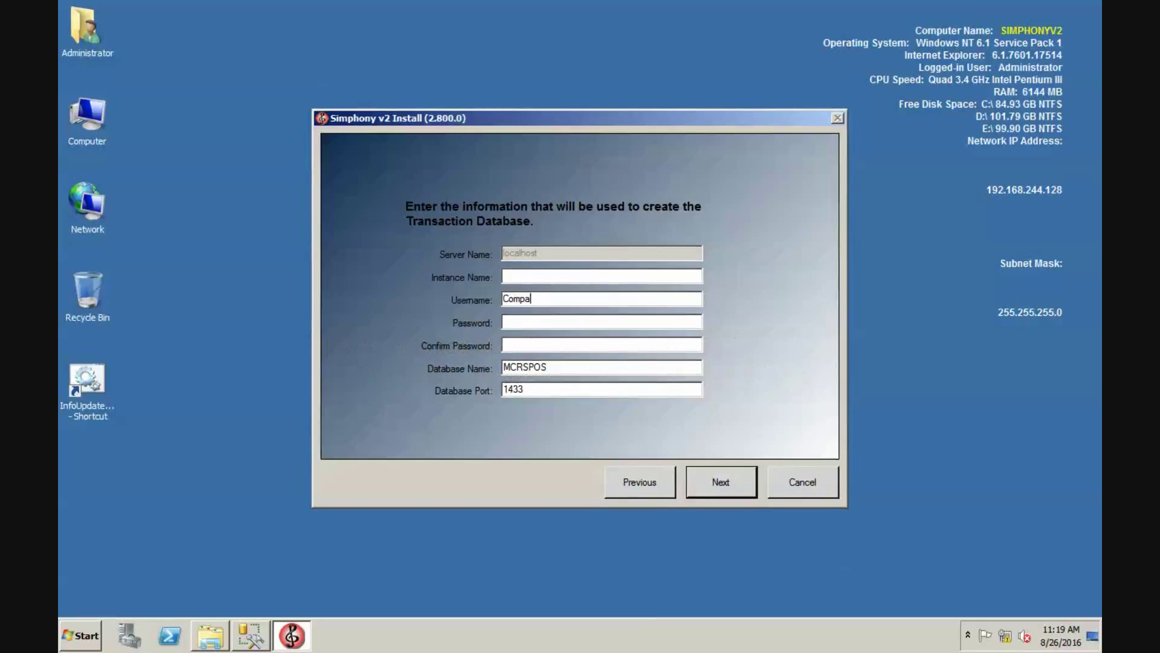
pyautogui.write('nionCube')
pyautogui.press('Tab')
pyautogui.write('************')
pyautogui.press('Tab')
pyautogui.write('*************')
pyautogui.click(734, 488)
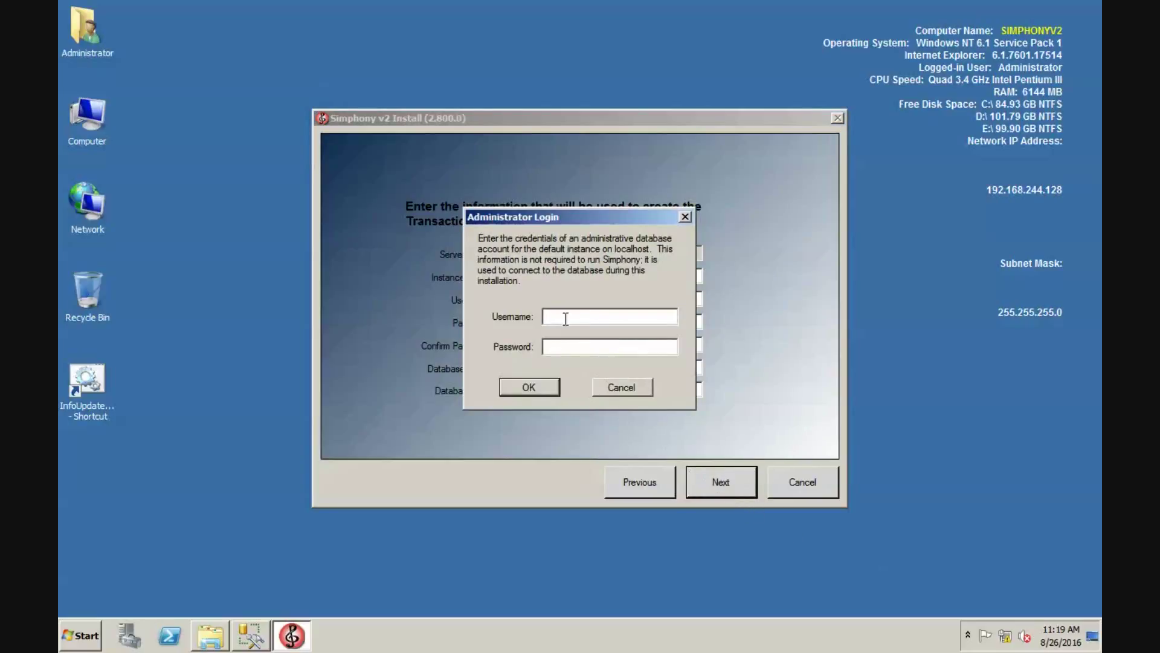
# - Log in with the database administrator account and accept the administrator-account warning
pyautogui.write('companioncube')
pyautogui.press('Tab')
pyautogui.write('************')
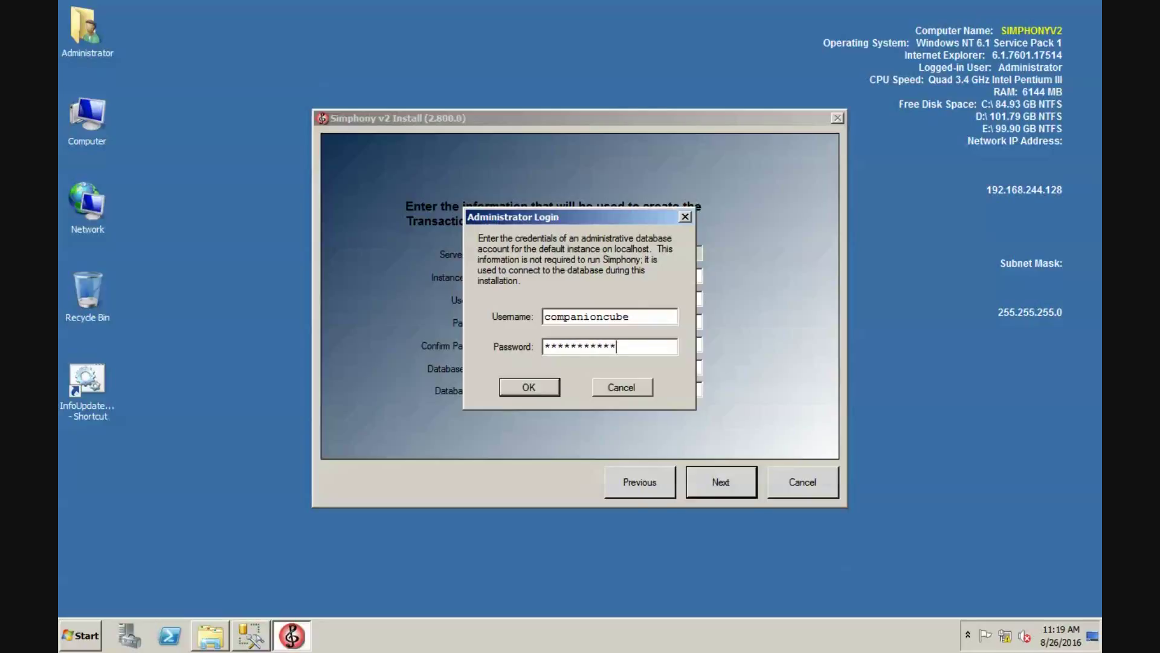
pyautogui.click(527, 393)
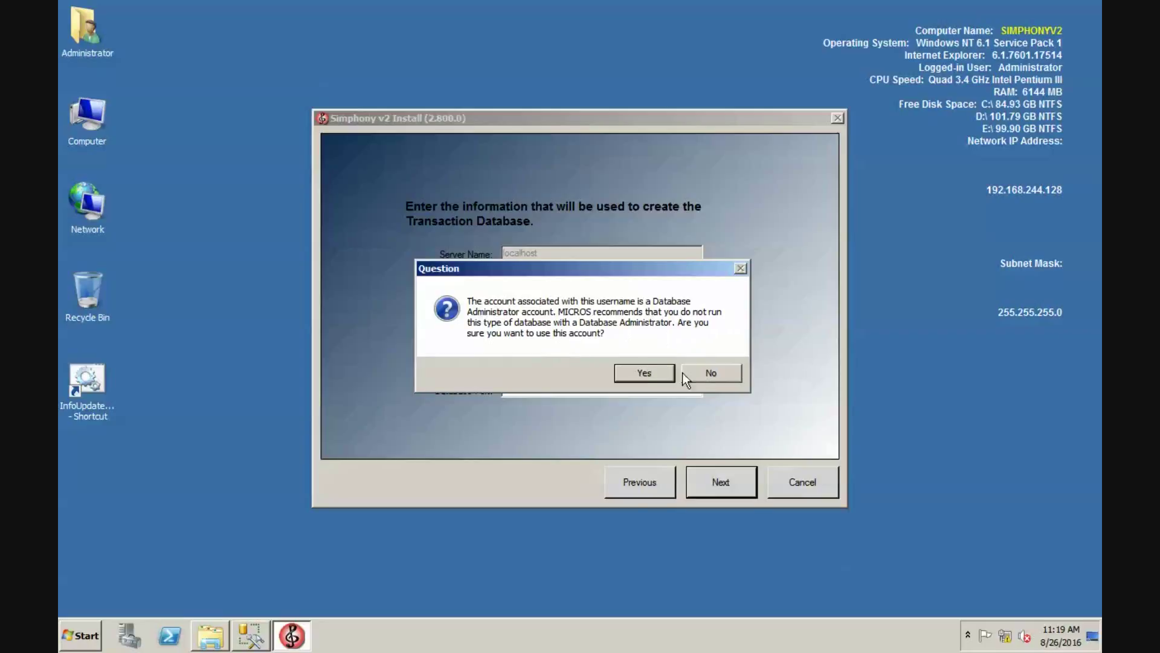
pyautogui.click(637, 380)
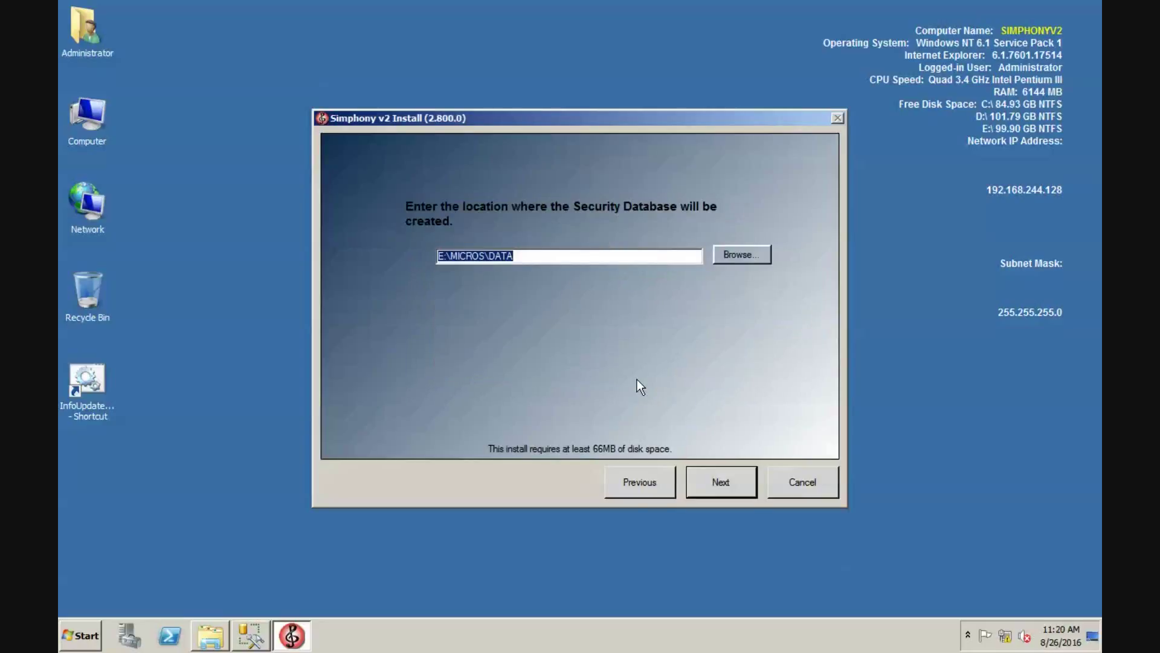
# - Keep E:\MICROS\DATA for MCRSCACHE, enter its username and password, and accept the warning
pyautogui.click(732, 480)
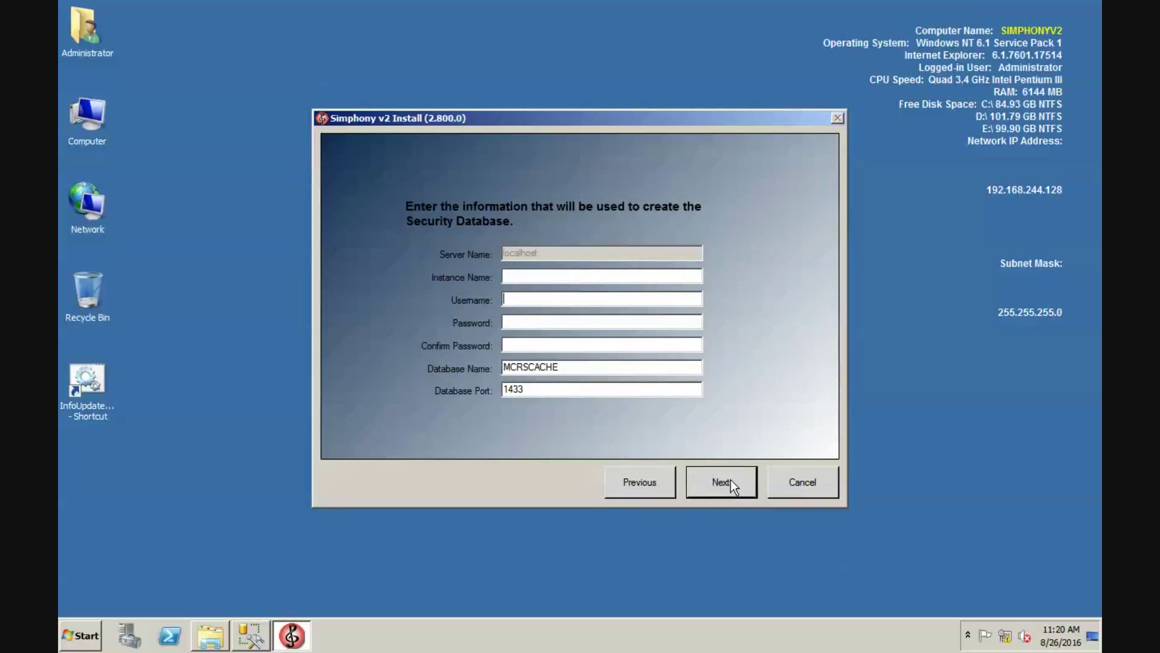
pyautogui.write('companioncube')
pyautogui.press('Tab')
pyautogui.write('***********')
pyautogui.hotkey('ctrl', 'a')
pyautogui.write('************')
pyautogui.press('Tab')
pyautogui.write('********')
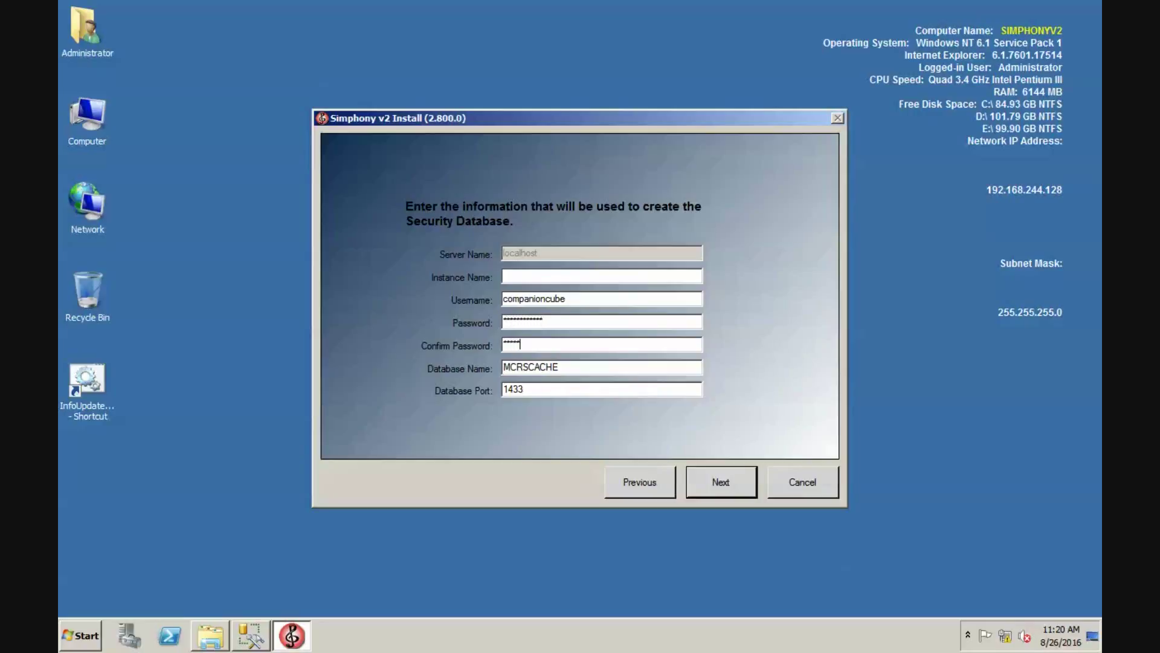
pyautogui.write('****')
pyautogui.click(698, 492)
pyautogui.click(630, 365)
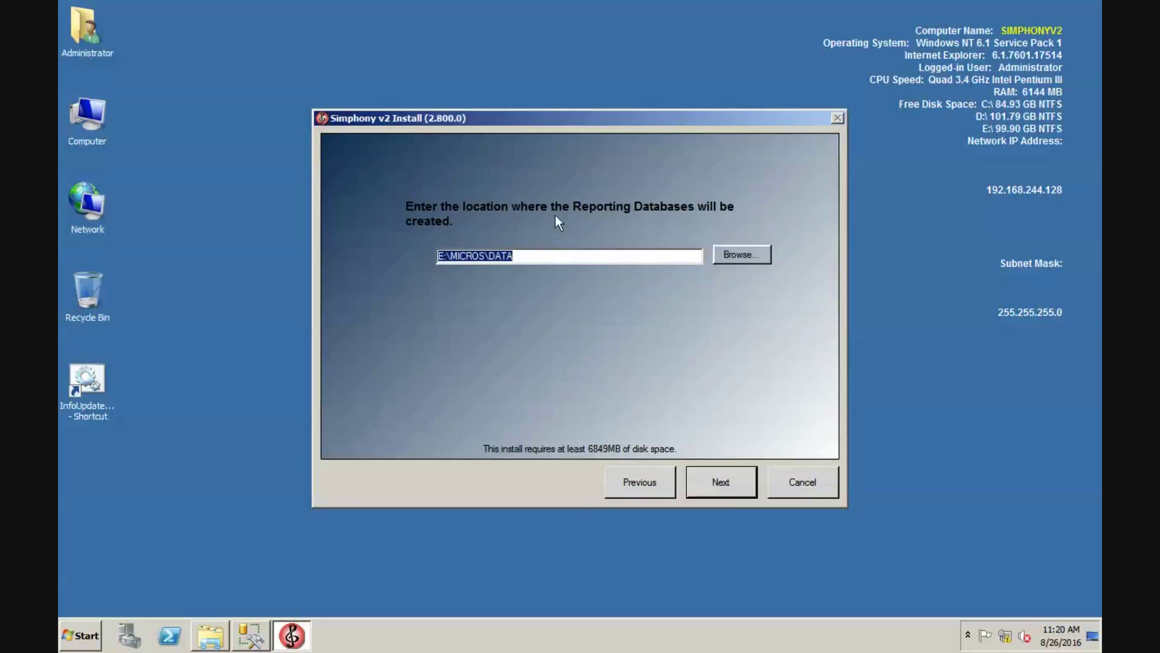
# - Keep E:\MICROS\DATA and give the MMSQL reporting user a confirmed password
pyautogui.click(733, 490)
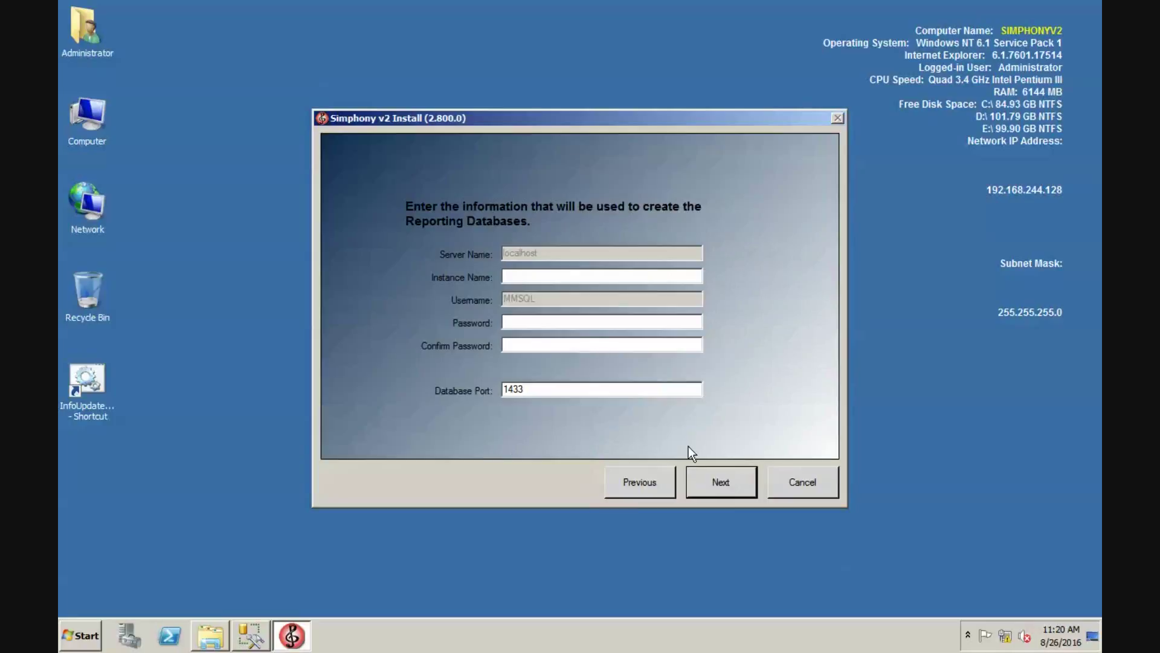
pyautogui.hotkey('shift', 'Tab')
pyautogui.write('************')
pyautogui.press('Tab')
pyautogui.write('*************')
pyautogui.click(721, 482)
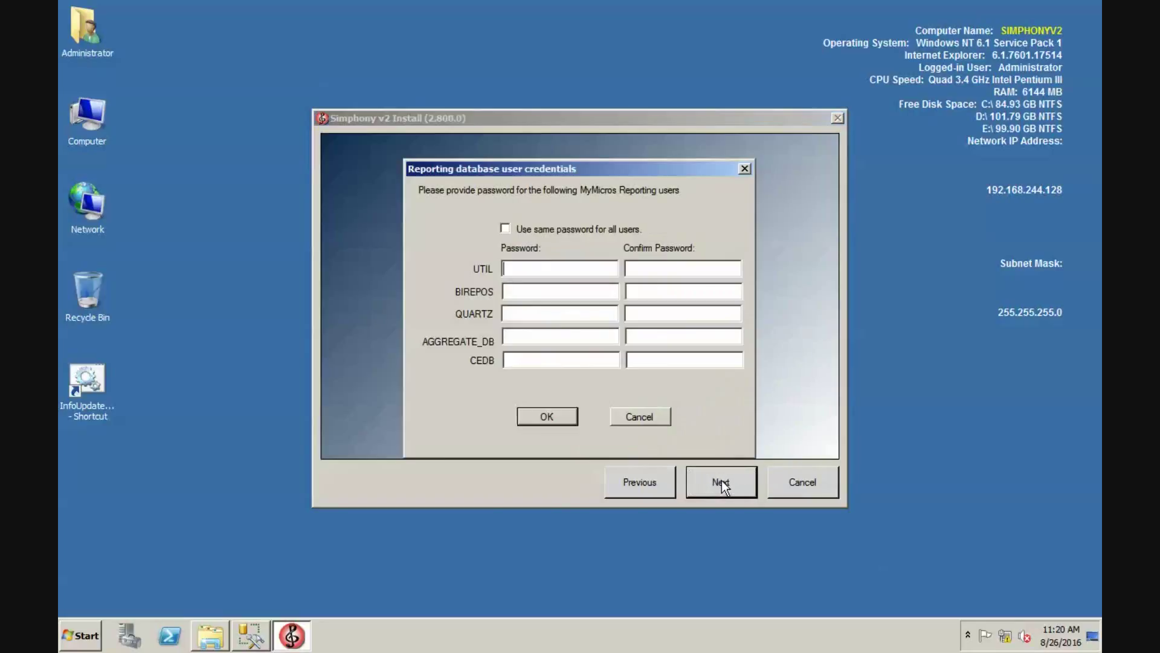
# - Use one shared password for all reporting users, entering and confirming it for UTIL
pyautogui.click(602, 231)
pyautogui.click(603, 267)
pyautogui.write('************')
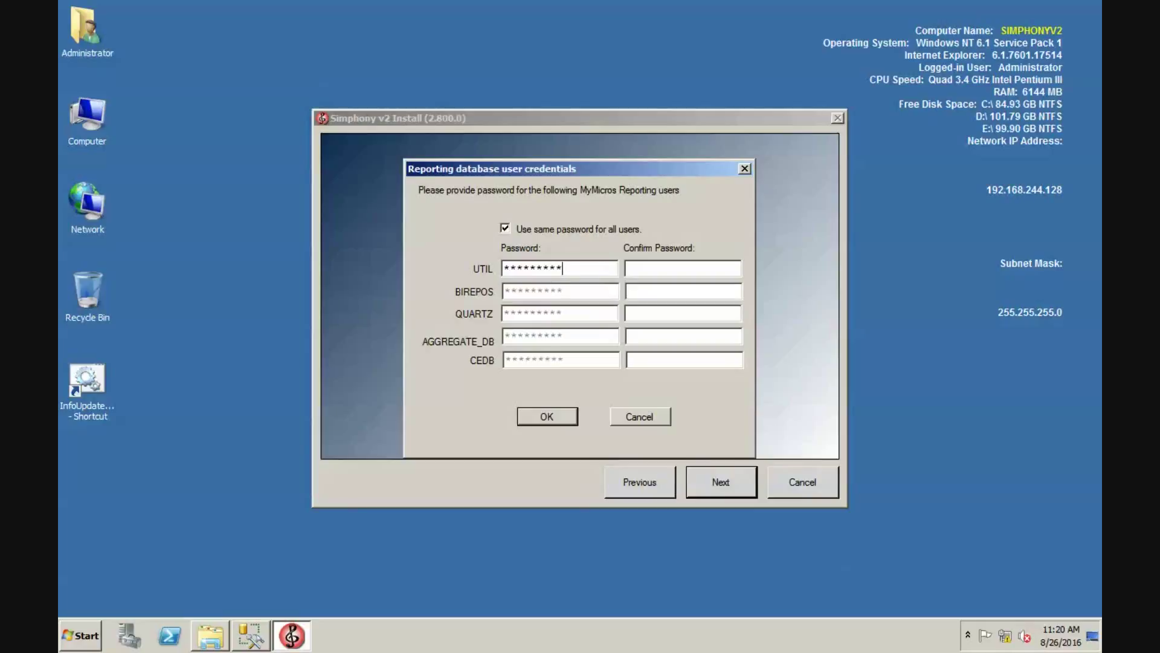
pyautogui.press('Tab')
pyautogui.write('************')
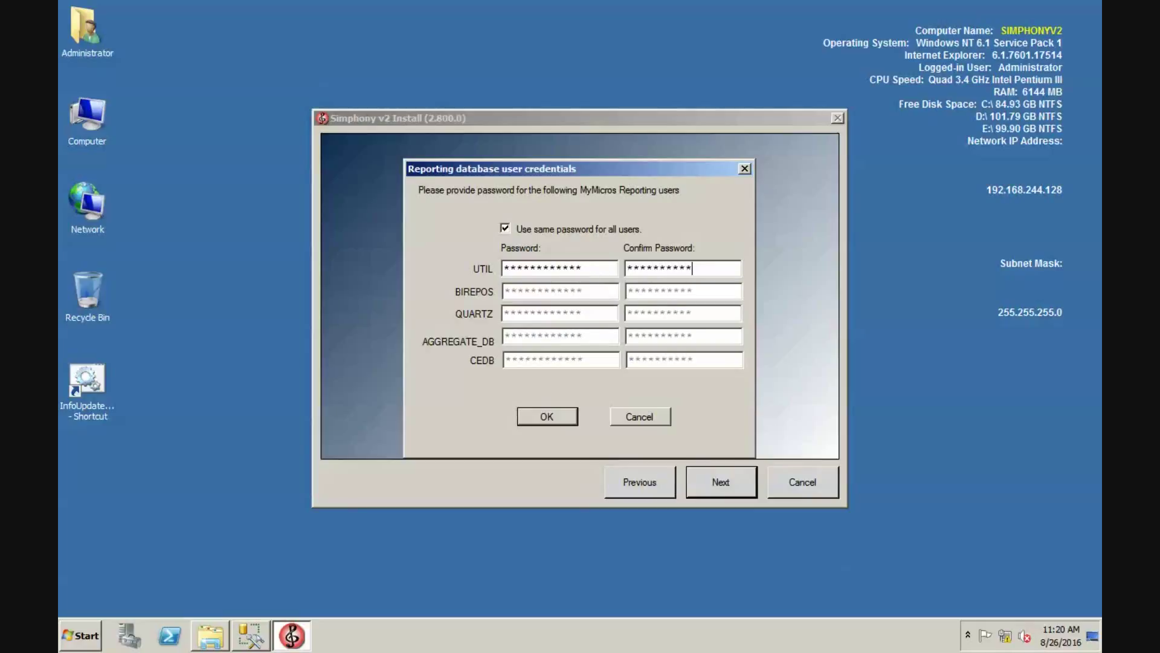
# - Accept the reporting passwords, review the summary, and confirm to start the installation
pyautogui.click(548, 417)
pyautogui.scroll(-2, 554, 378)
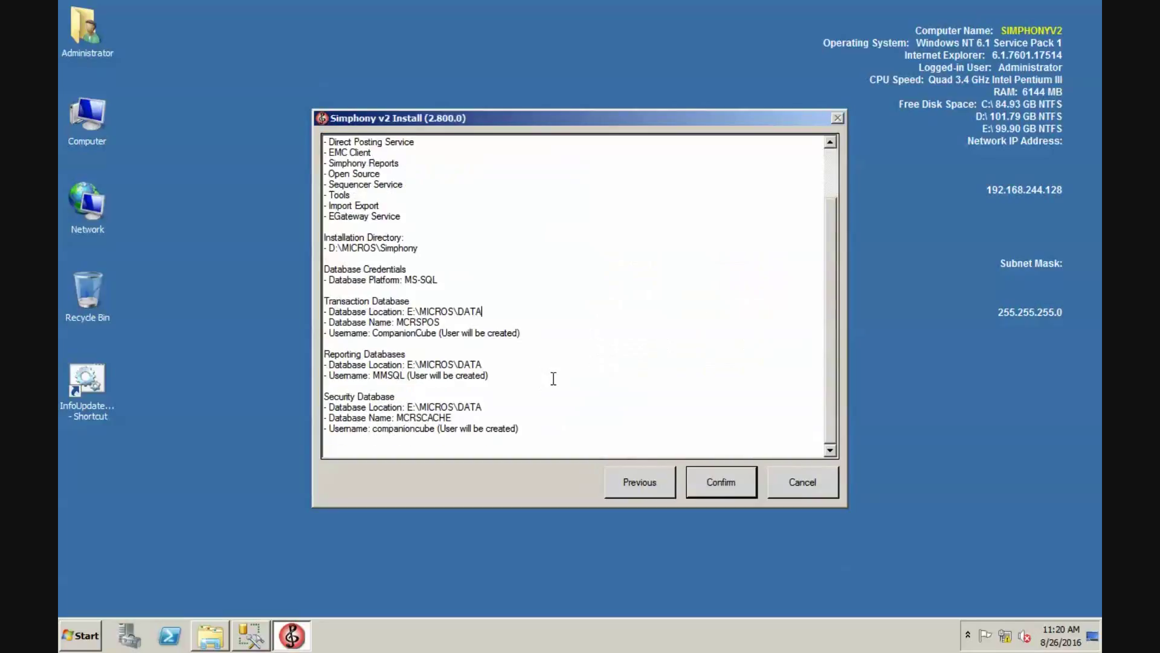
pyautogui.click(705, 481)
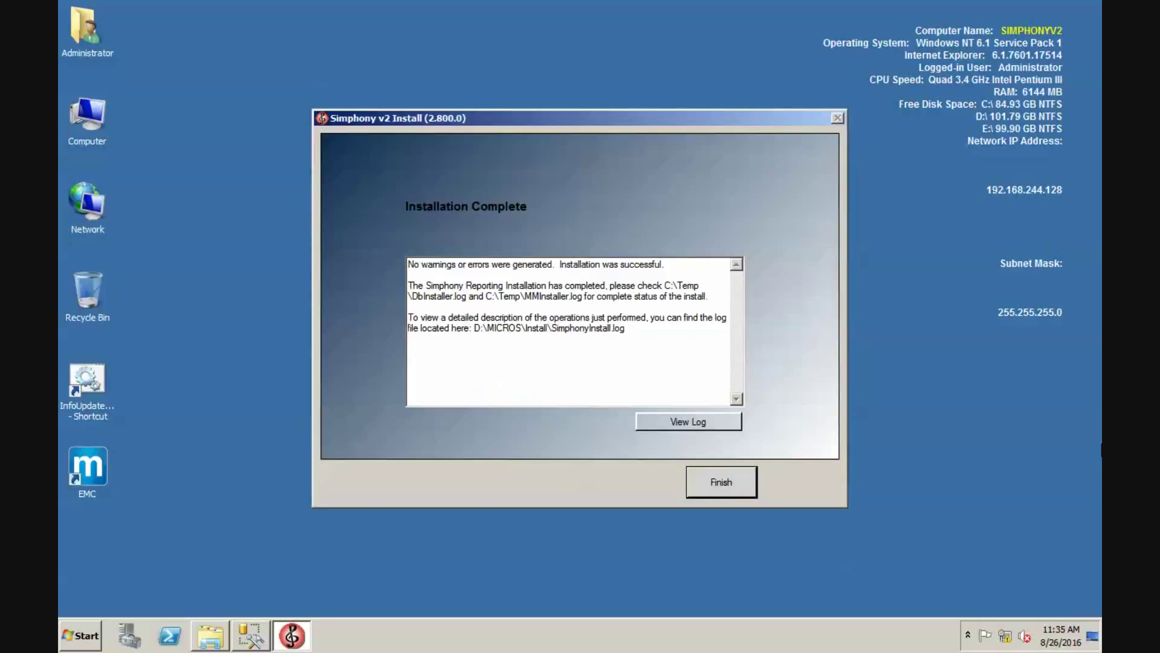
# - Finish and close the completed Simphony v2 installer
pyautogui.click(711, 483)
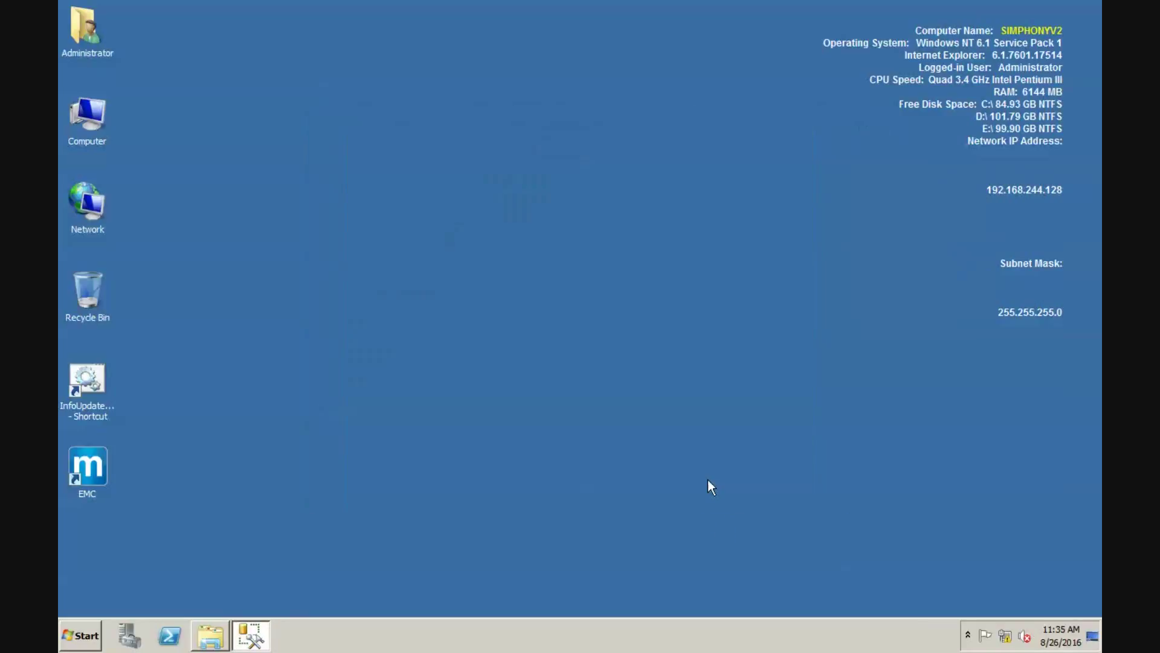